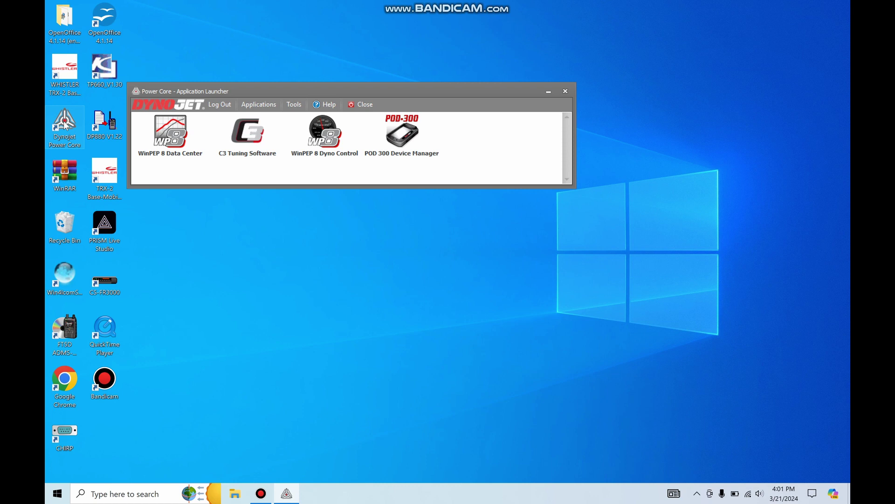
# Receive the PC6 map from the connected device and open the cylinder 1, 2 Primary [TPS%] Target AFR table.
pyautogui.click(252, 136)
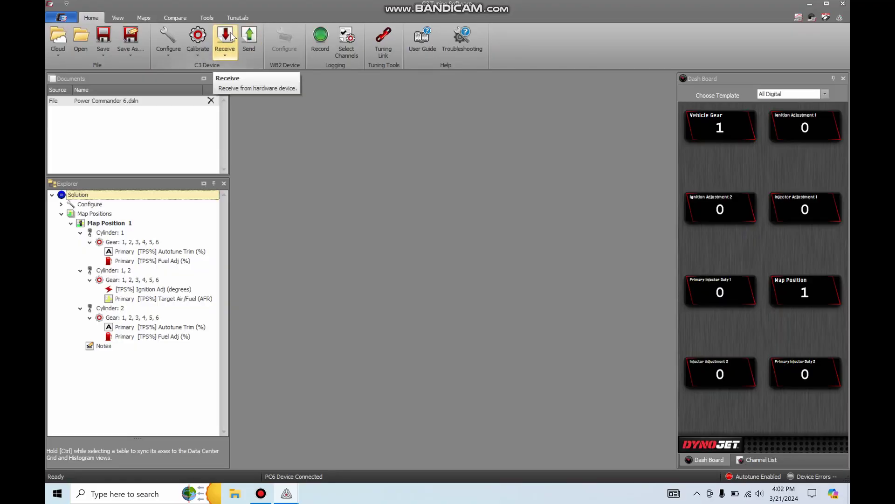
pyautogui.click(232, 35)
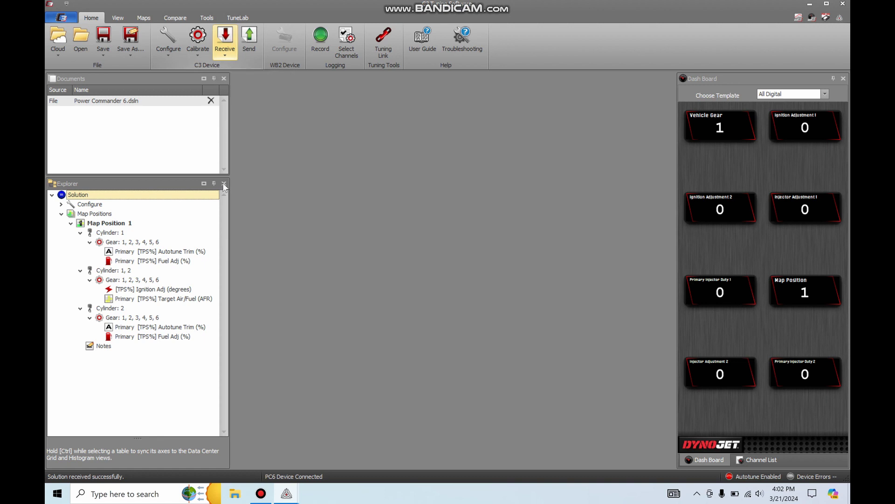
pyautogui.doubleClick(174, 299)
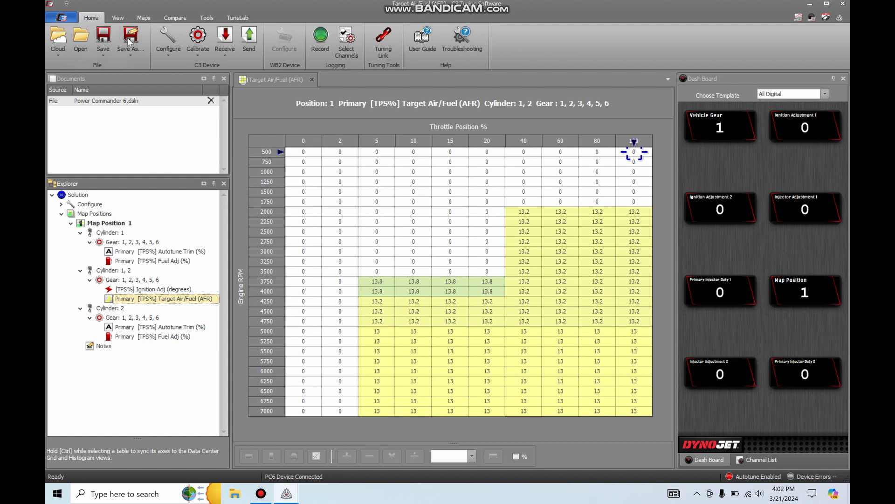
# Open 15042-trudual.p6m and copy its entire Target Air/Fuel (AFR) table.
pyautogui.click(82, 40)
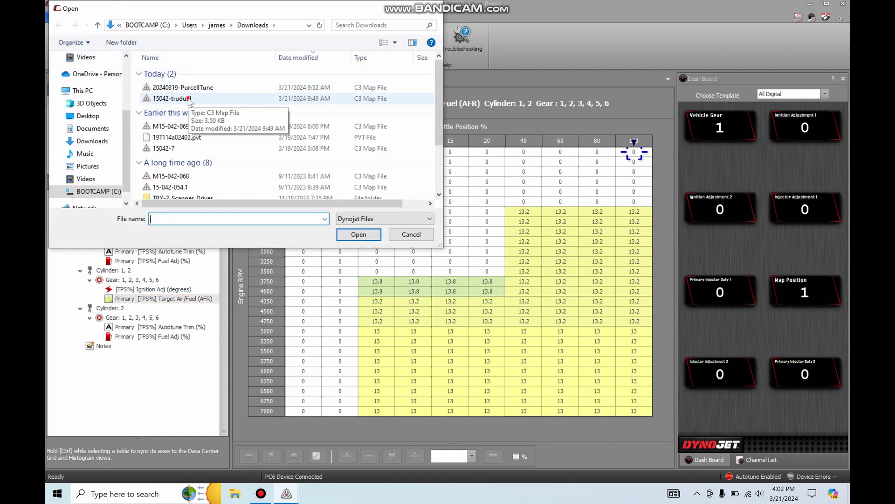
pyautogui.doubleClick(189, 99)
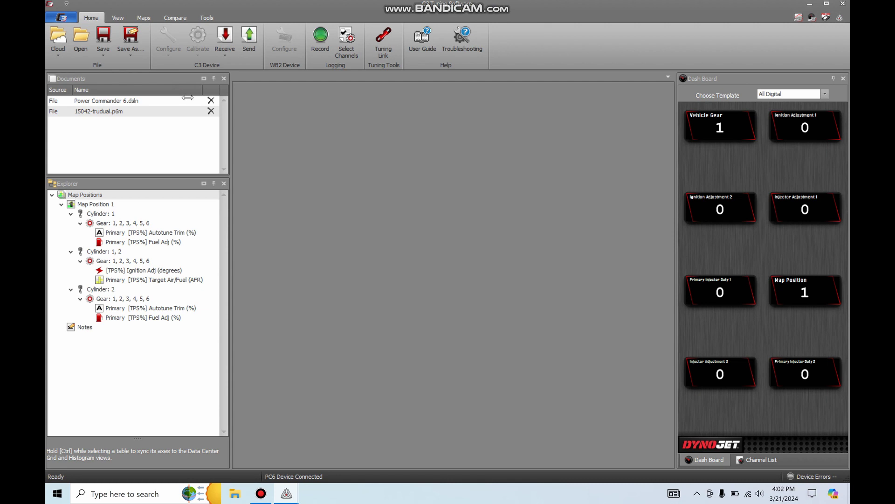
pyautogui.doubleClick(171, 279)
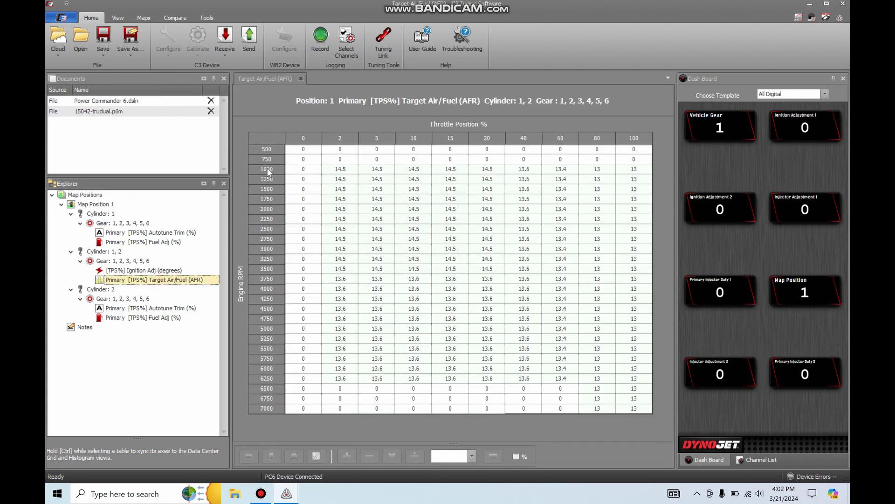
pyautogui.click(270, 138)
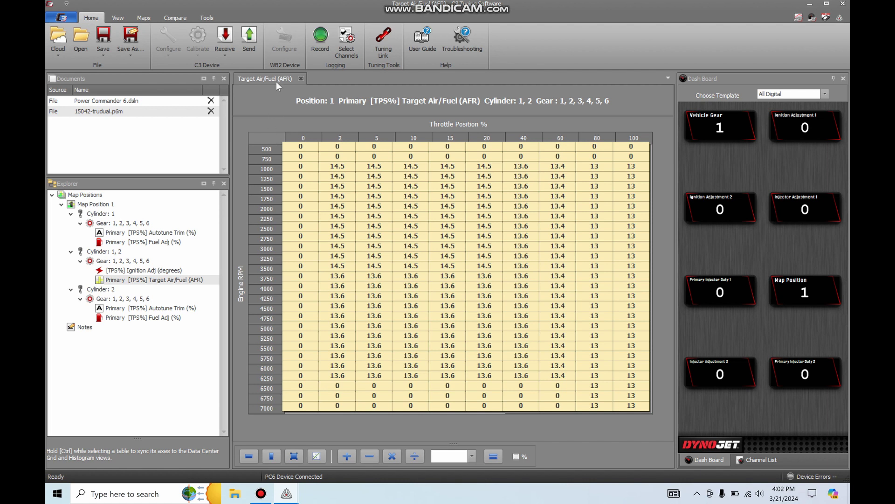
# Paste the copied AFR values into the Power Commander 6 Target AFR table.
pyautogui.click(124, 102)
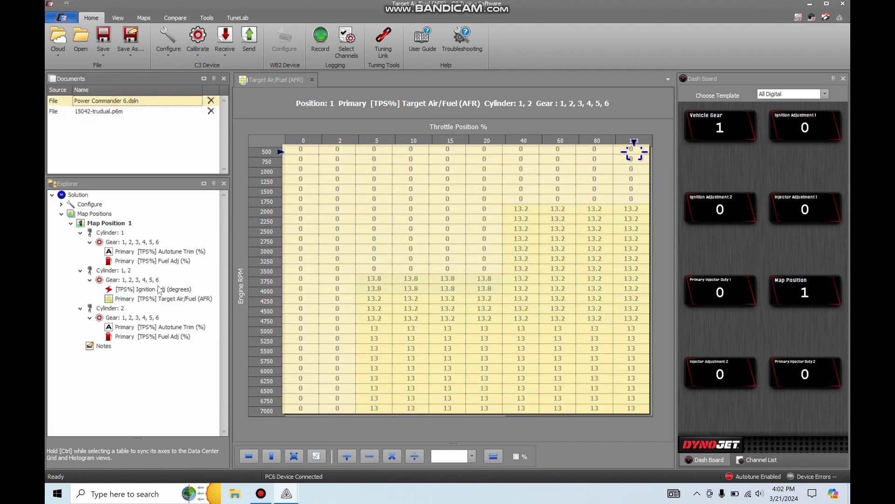
pyautogui.click(171, 302)
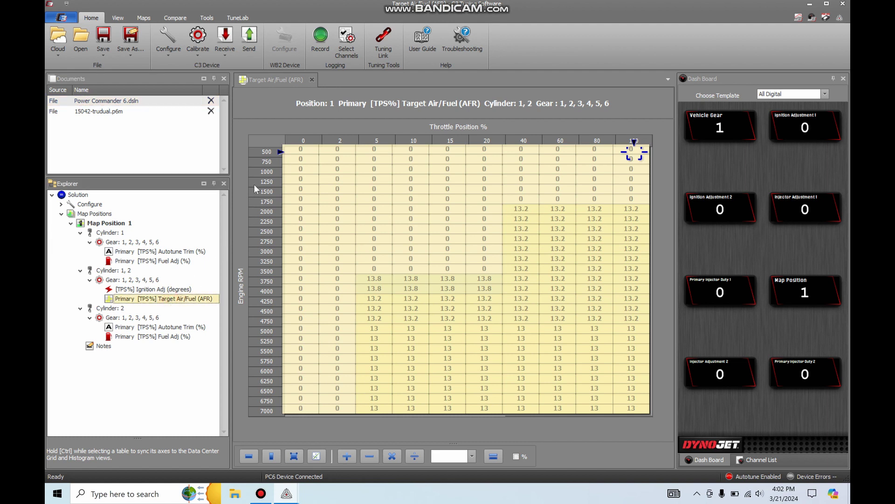
pyautogui.click(267, 141)
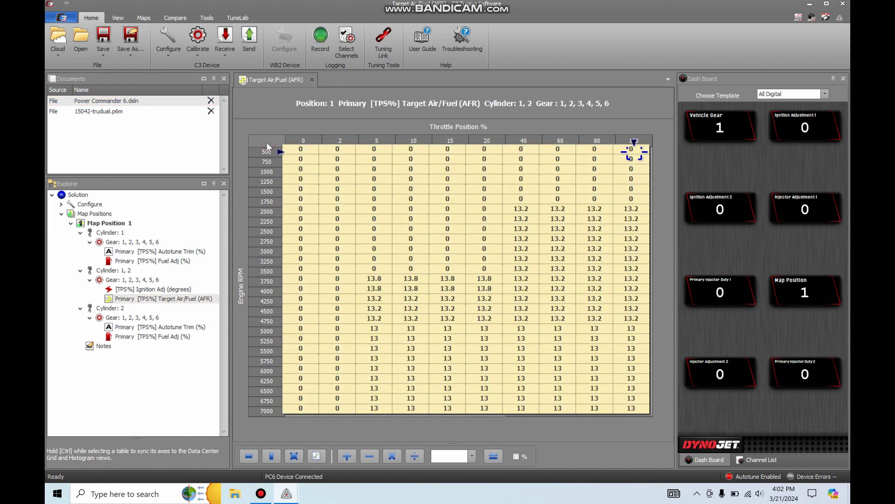
pyautogui.hotkey('ctrl', 'v')
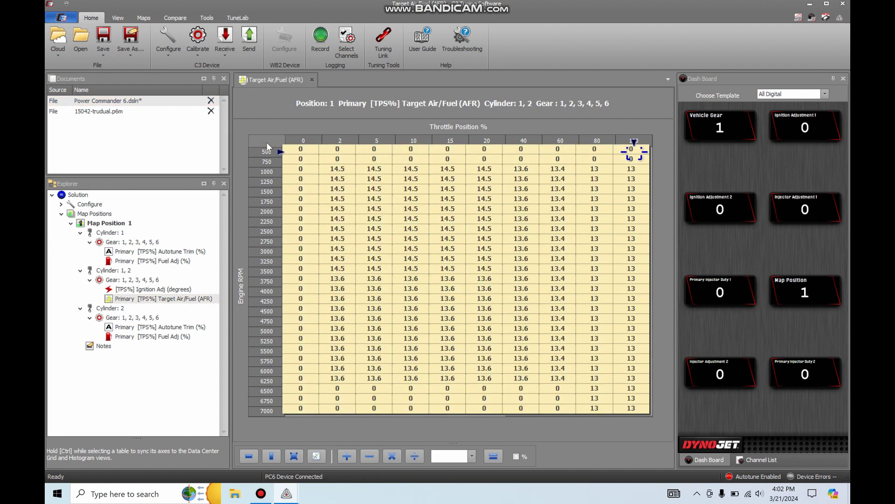
# Open cylinder 1's Autotune Trim (%) table and select the learned trims from 3750 to 5250 RPM.
pyautogui.doubleClick(180, 252)
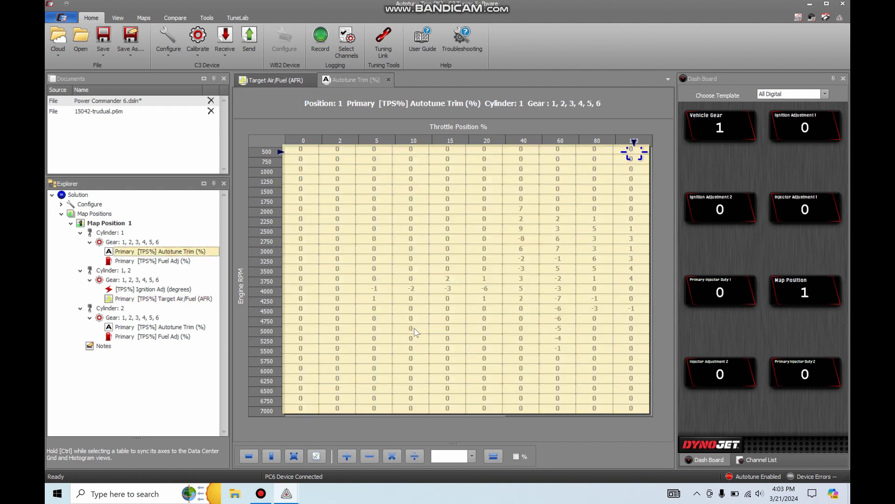
pyautogui.click(377, 287)
pyautogui.moveTo(378, 290); pyautogui.dragTo(627, 345)
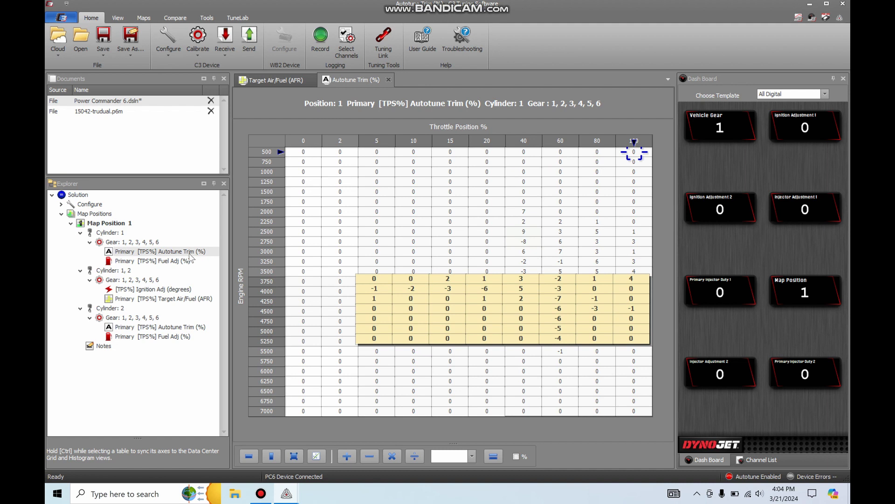
pyautogui.click(207, 18)
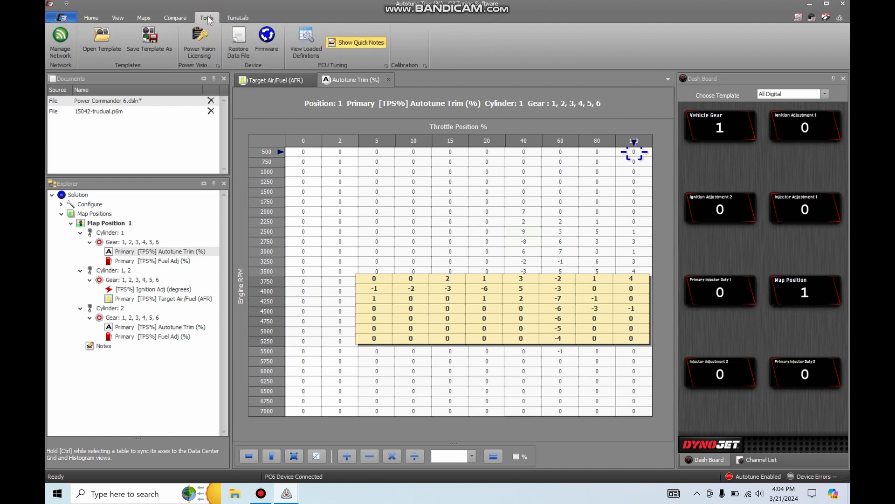
pyautogui.click(88, 18)
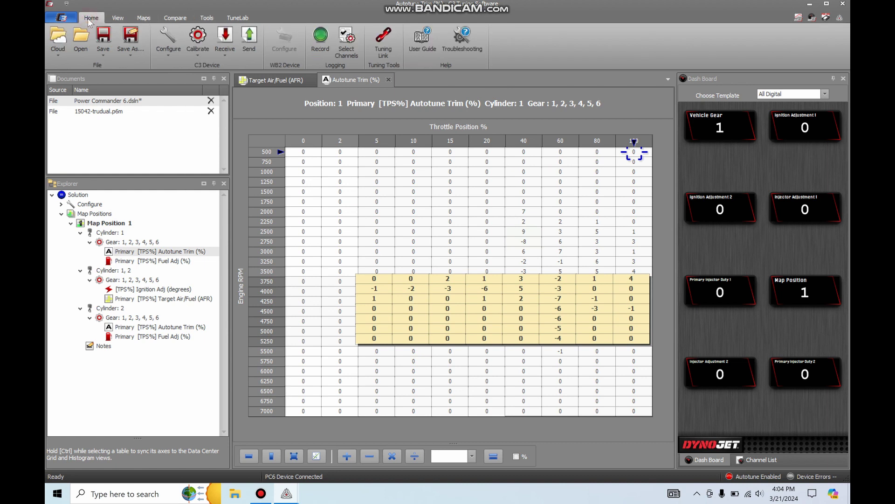
pyautogui.click(172, 44)
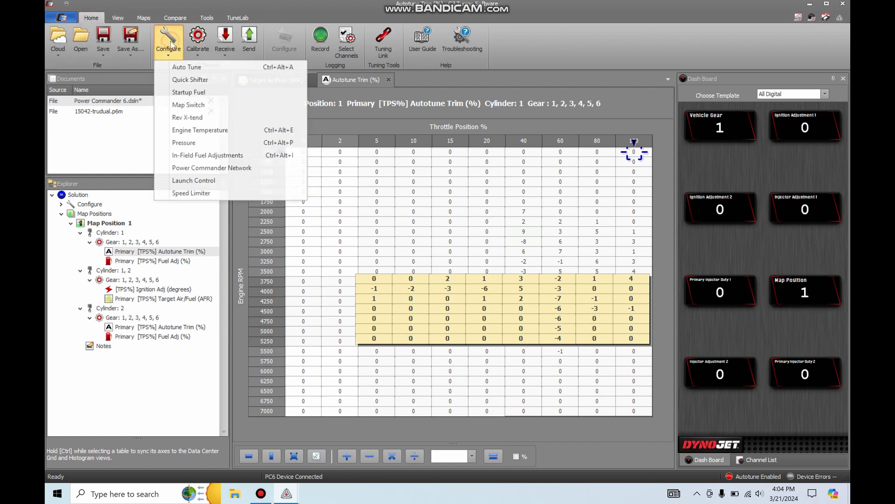
pyautogui.click(206, 67)
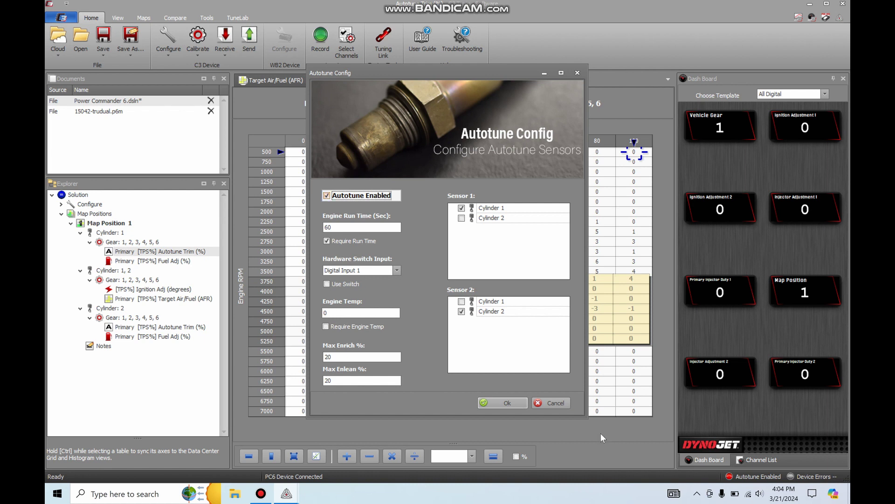
pyautogui.click(553, 404)
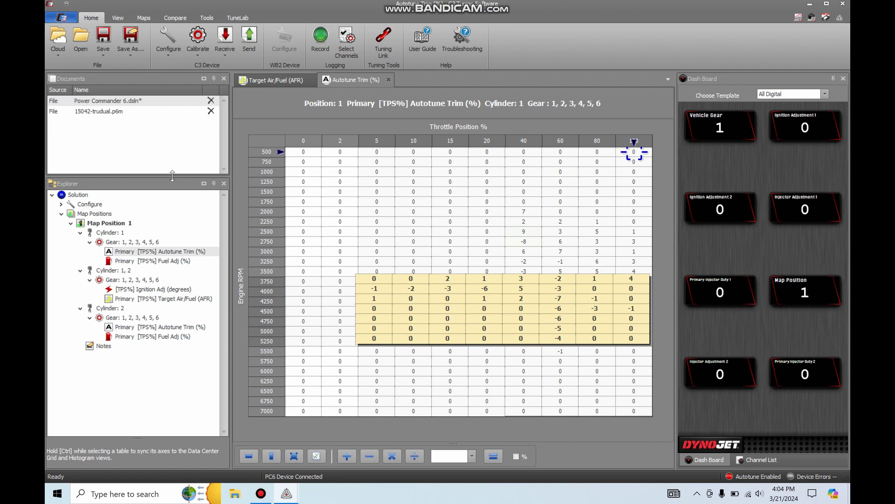
# Switch between Power Commander 6 and 15042-trudual in Documents, ending on 15042-trudual's Target AFR table.
pyautogui.click(111, 112)
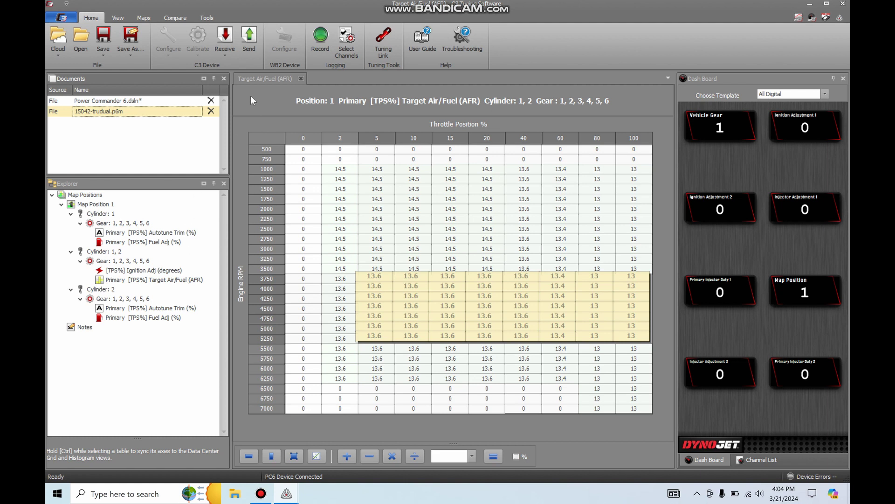
pyautogui.click(135, 101)
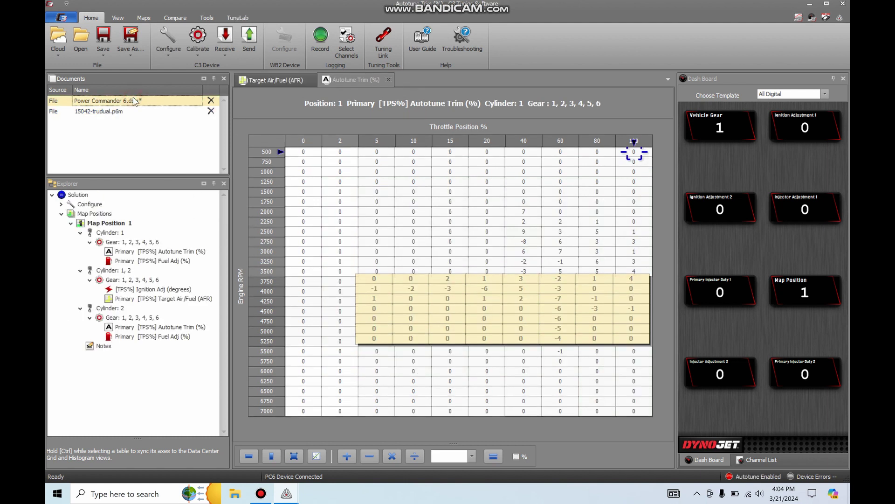
pyautogui.click(109, 114)
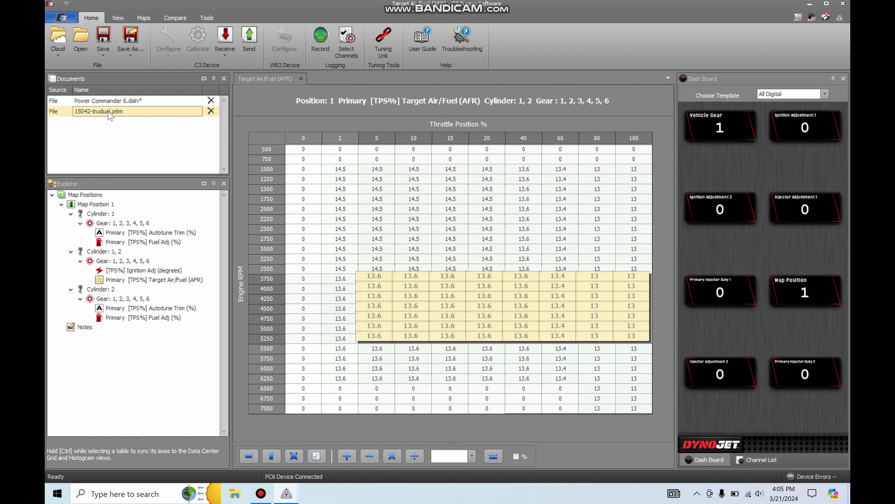
pyautogui.click(131, 100)
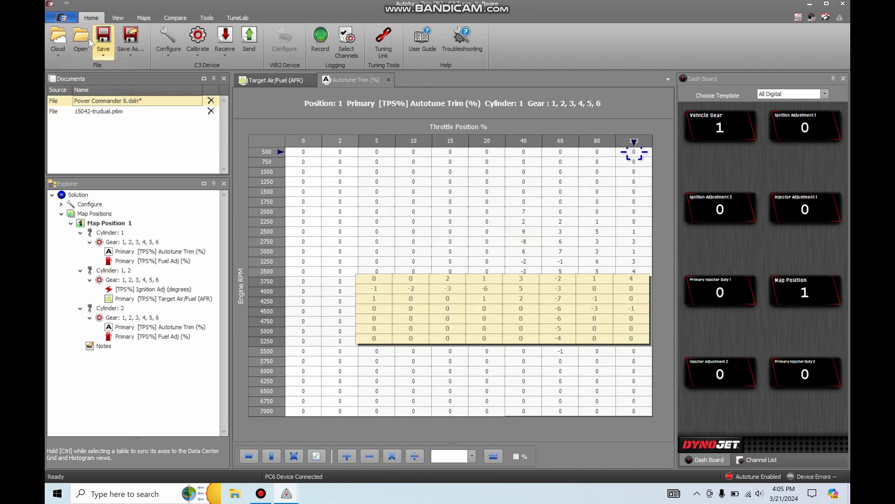
pyautogui.click(110, 112)
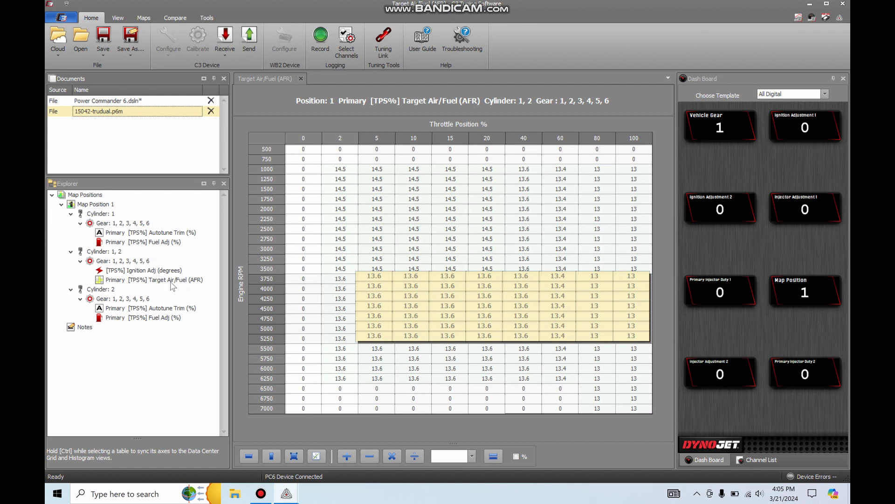
# Open cylinder 1's Fuel Adj table and return to Power Commander 6.dsln with its Autotune Trim table.
pyautogui.doubleClick(166, 242)
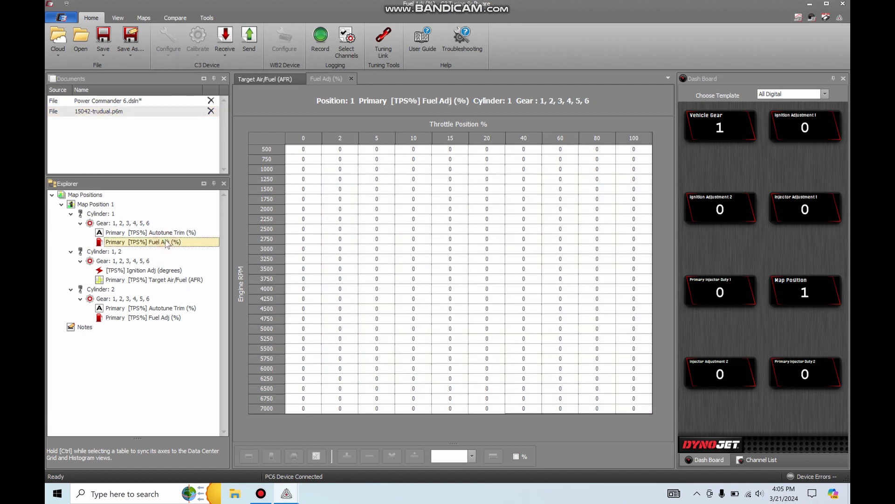
pyautogui.click(273, 139)
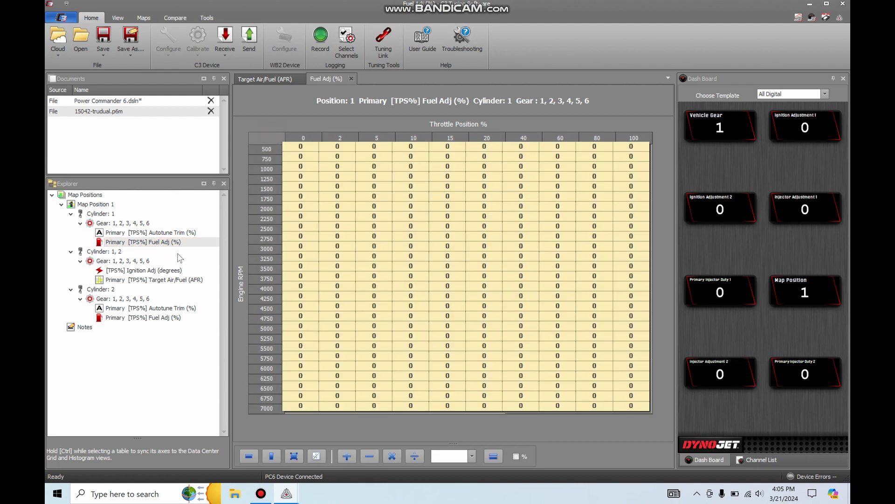
pyautogui.click(132, 104)
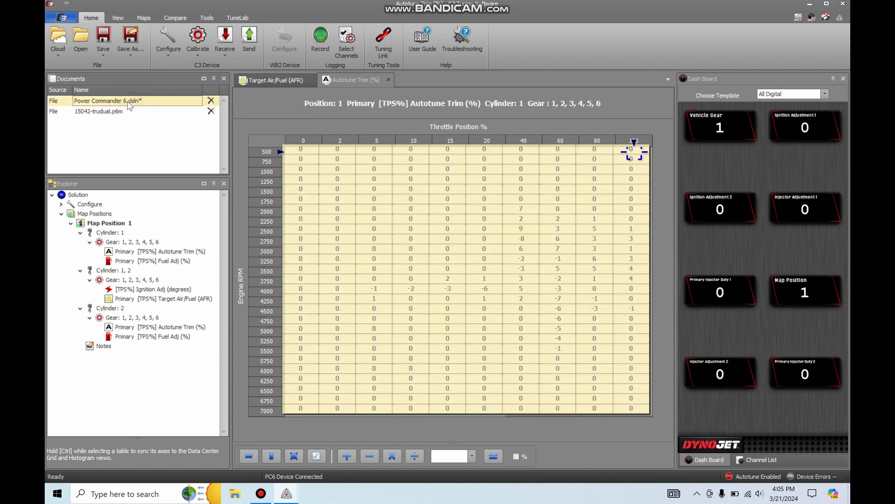
pyautogui.click(177, 256)
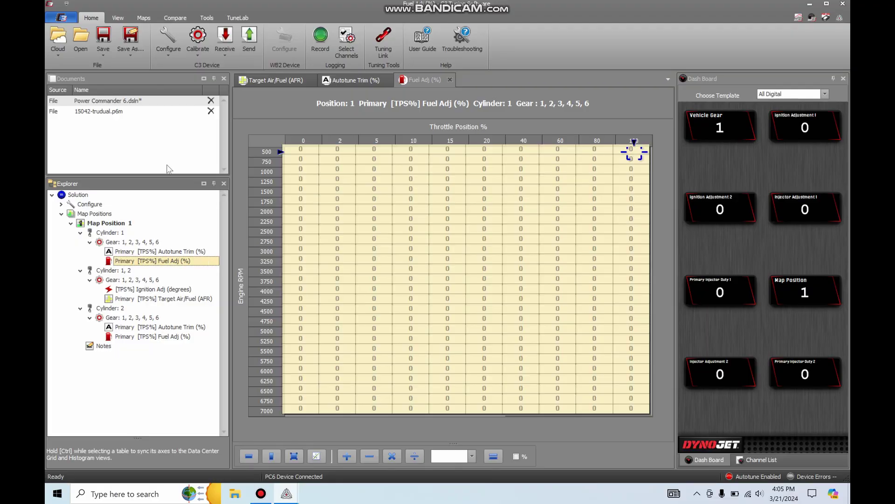
pyautogui.click(116, 101)
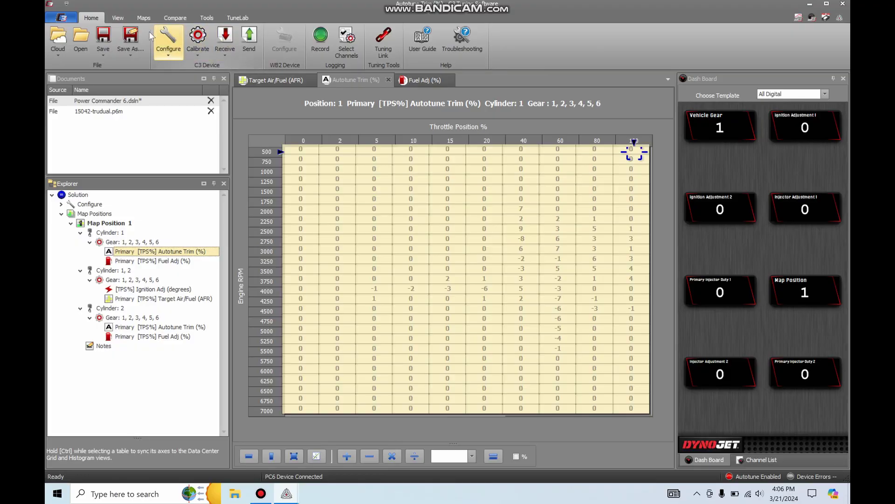
# Accept Trims from the Maps tab and confirm Yes to send the solution to the PC6.
pyautogui.click(143, 19)
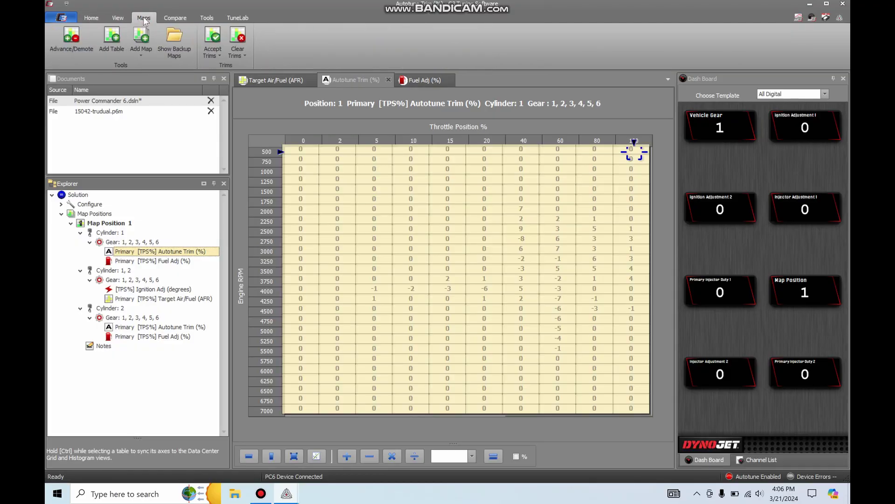
pyautogui.click(213, 42)
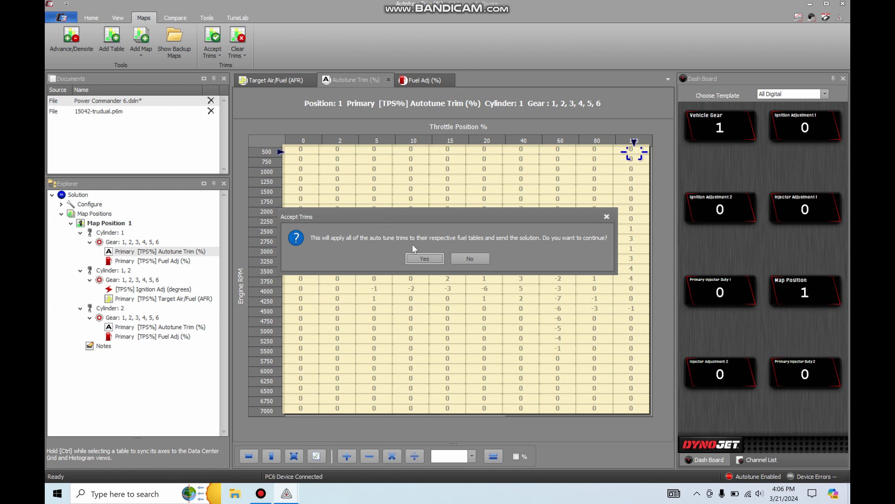
pyautogui.click(425, 258)
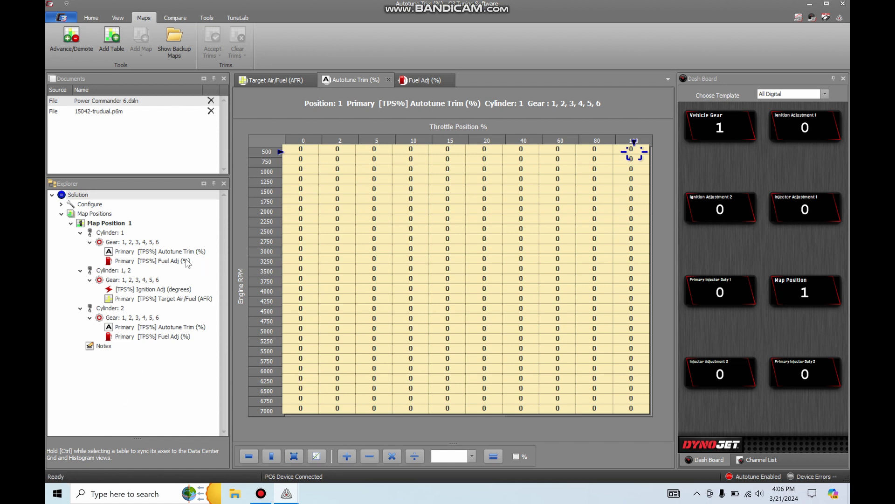
# Check cylinder 1's Fuel Adj table for the applied trims, then open the Target AFR table.
pyautogui.click(177, 261)
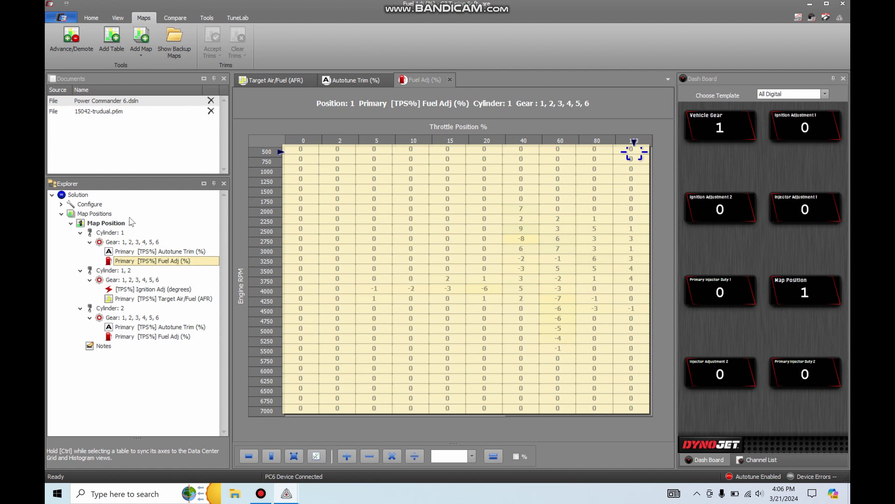
pyautogui.doubleClick(179, 299)
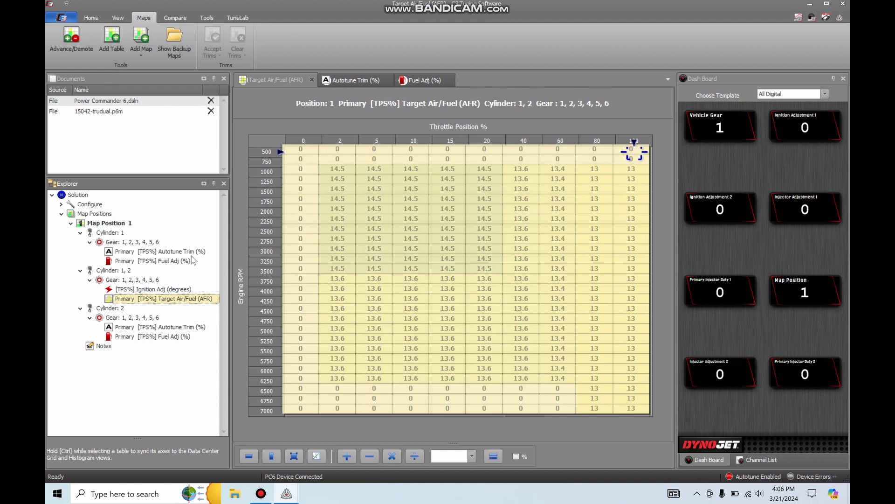
# Save Map Position 1 to Downloads as the PC6 map file 03212024.
pyautogui.click(91, 17)
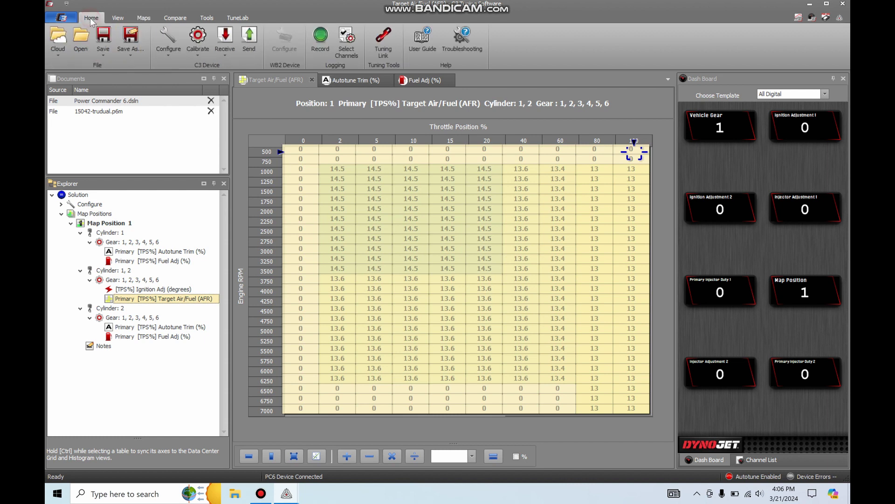
pyautogui.click(133, 45)
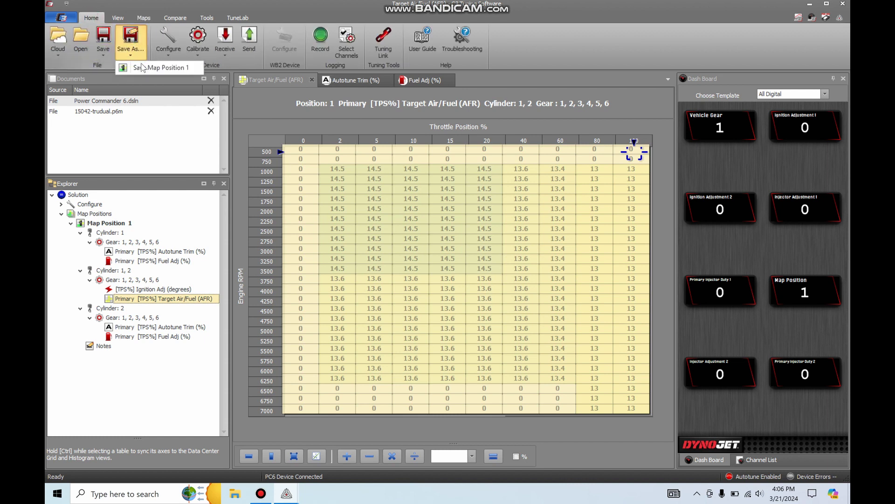
pyautogui.click(104, 45)
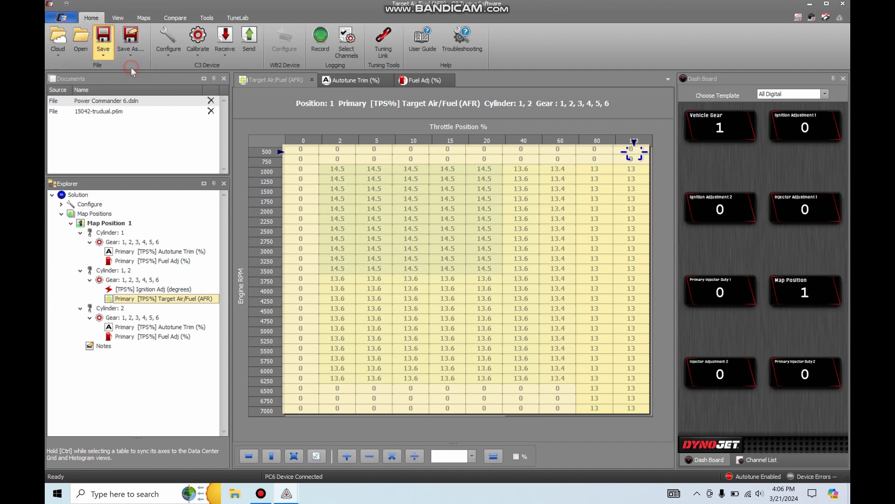
pyautogui.click(131, 68)
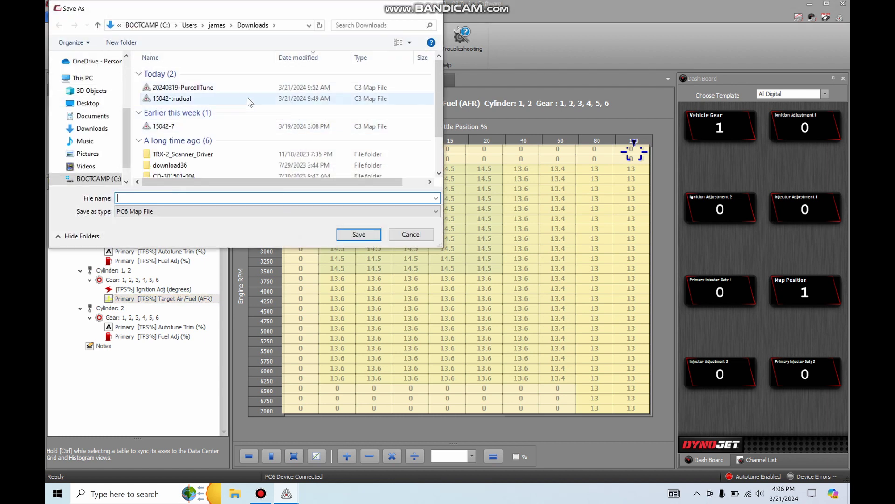
pyautogui.click(198, 202)
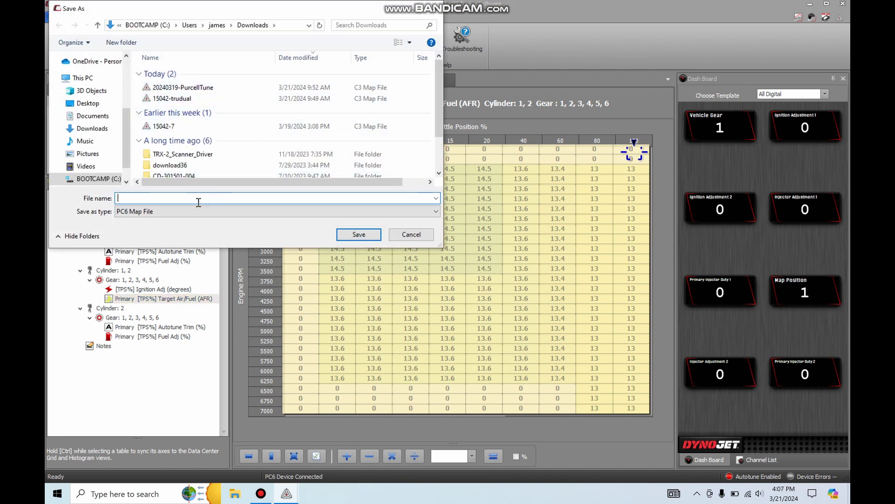
pyautogui.write('03212024')
pyautogui.click(359, 234)
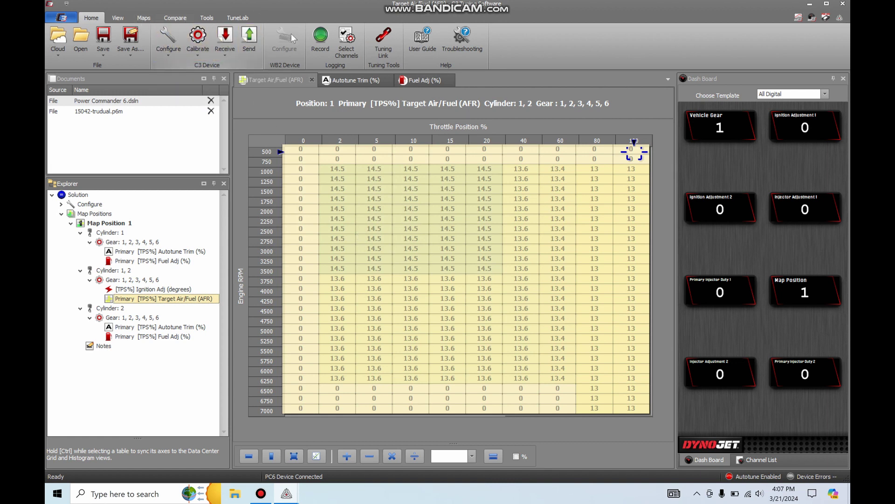
# In Advance/Demote, set Fuel Tables (TPS) to Cylinder & Gear Advanced.
pyautogui.click(145, 19)
pyautogui.click(71, 41)
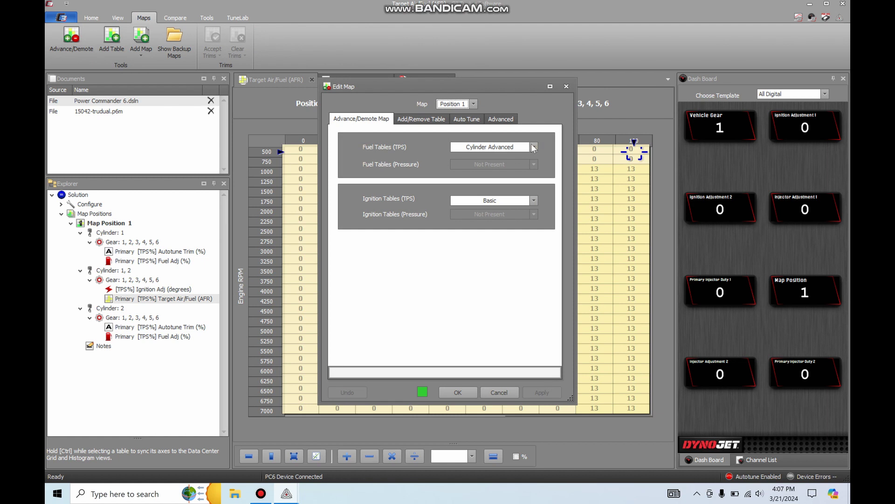
pyautogui.click(533, 147)
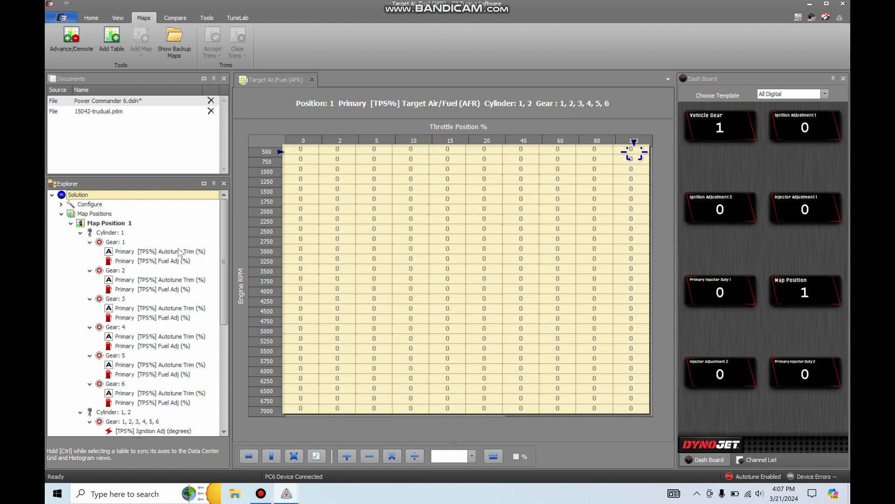
# Open cylinder 1's Gear 1 Fuel Adj and Autotune Trim tables, then reopen the Target AFR table.
pyautogui.doubleClick(175, 262)
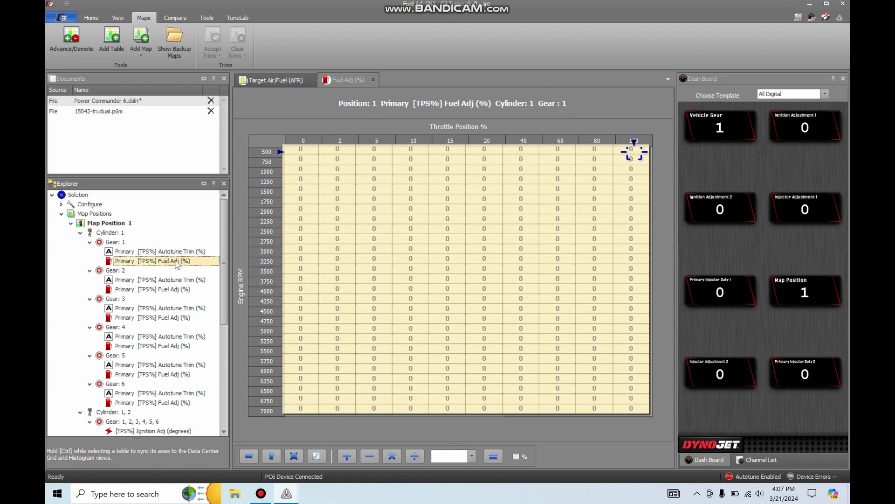
pyautogui.doubleClick(174, 253)
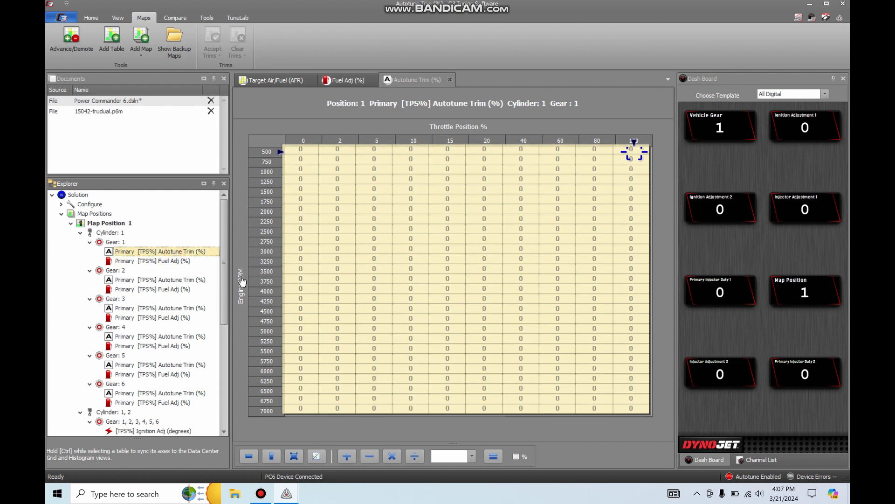
pyautogui.scroll(-4, 181, 274)
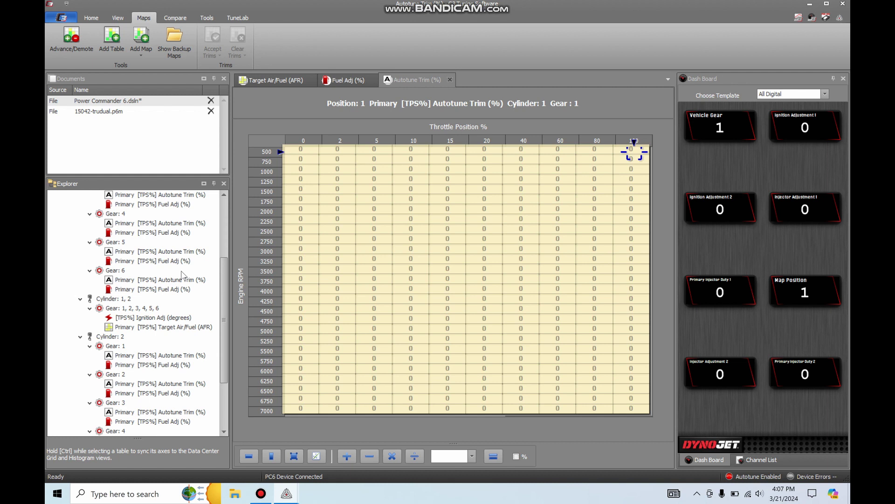
pyautogui.doubleClick(180, 327)
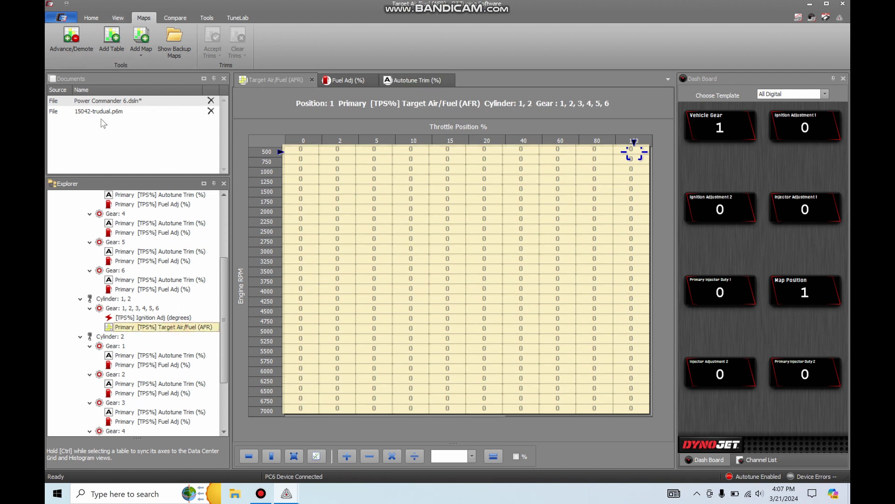
# Open the saved map file 03212024.p6m.
pyautogui.click(89, 18)
pyautogui.click(83, 38)
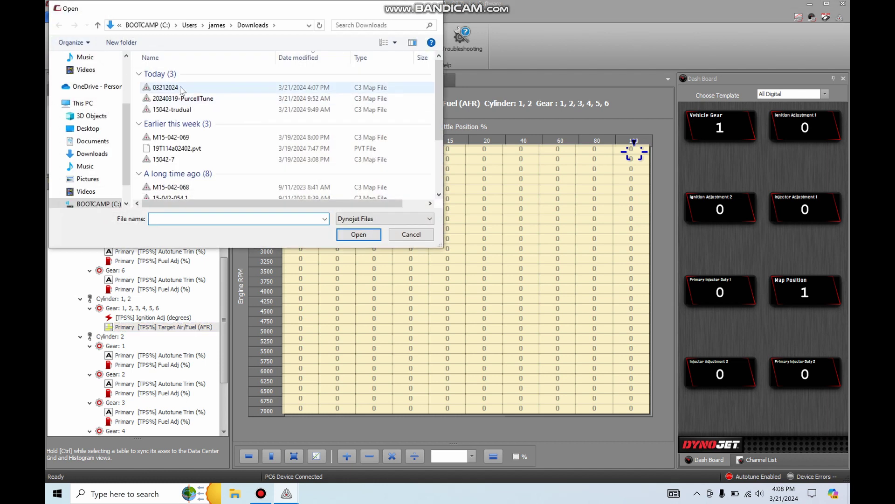
pyautogui.doubleClick(181, 88)
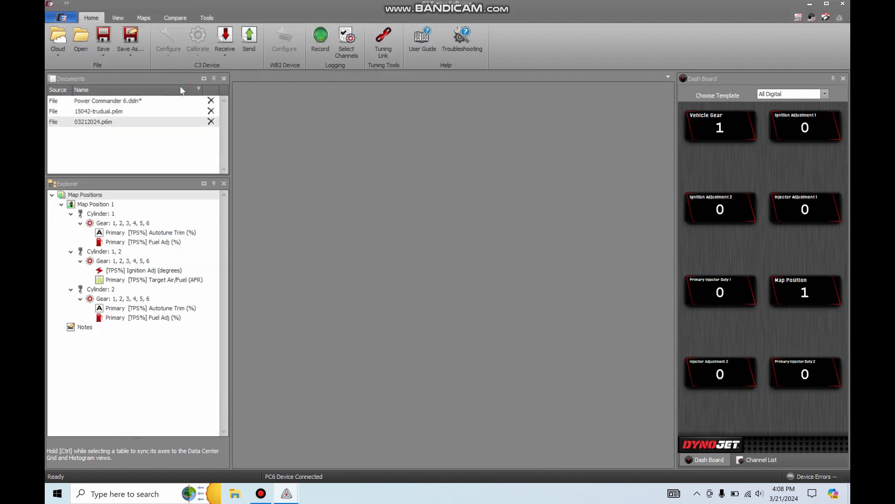
# Show 03212024.p6m's Cylinder 1 Primary [TPS%] Fuel Adj (%) table and select all its cells.
pyautogui.click(99, 125)
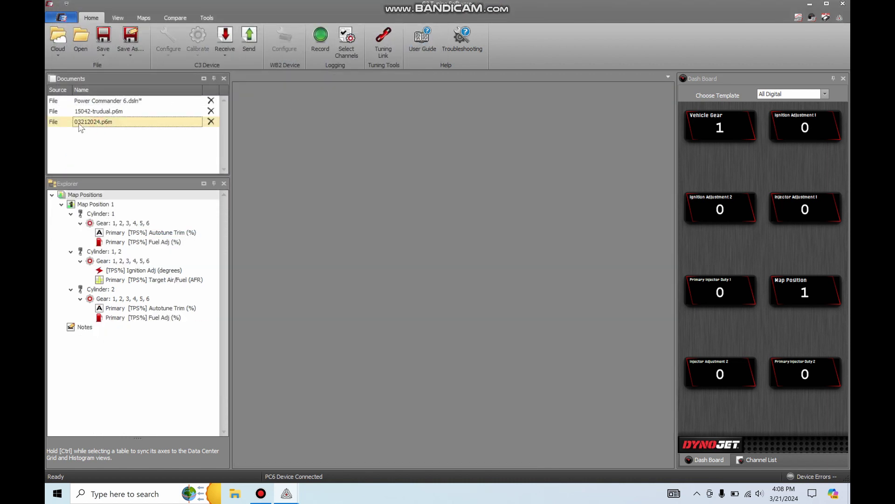
pyautogui.click(166, 243)
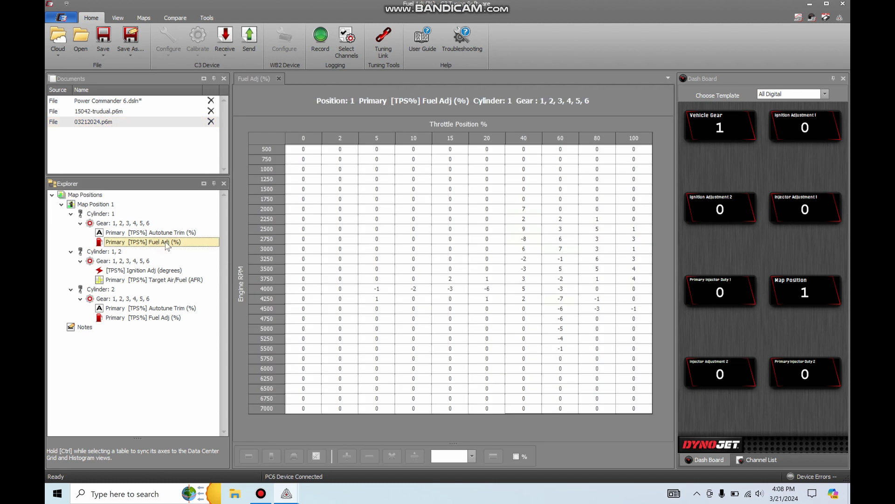
pyautogui.click(272, 139)
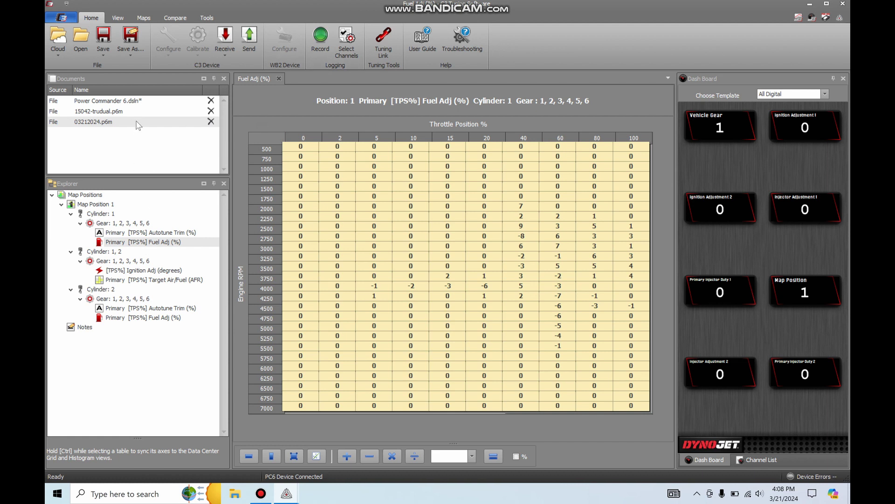
# Paste the saved fuel trims into Power Commander 6's Cylinder 1 Gear 1, 2 and 3 Fuel Adj tables.
pyautogui.click(114, 101)
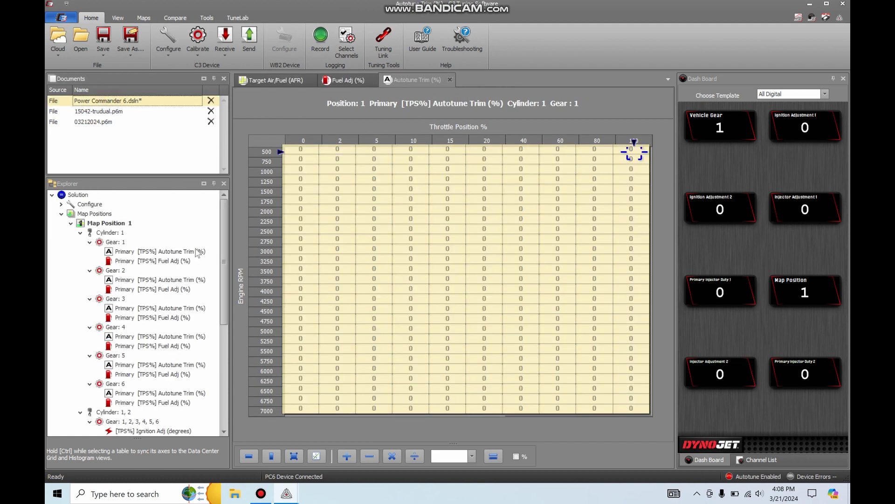
pyautogui.click(176, 262)
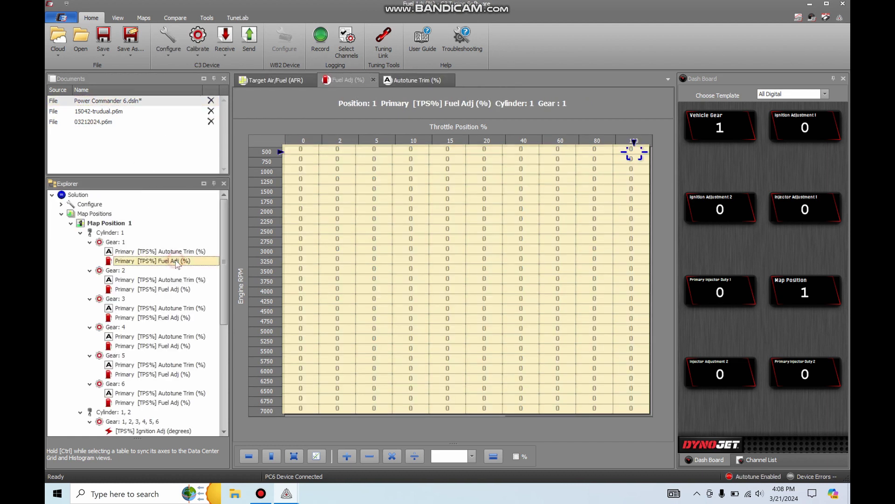
pyautogui.click(266, 142)
pyautogui.hotkey('ctrl', 'v')
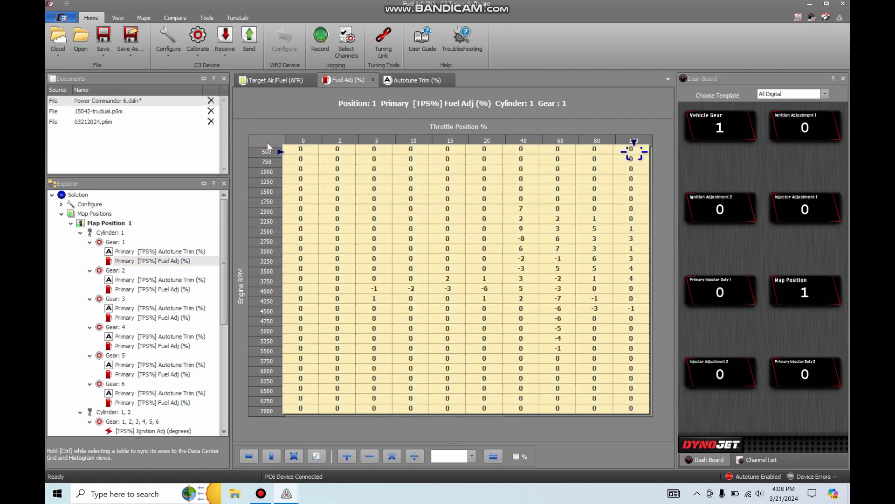
pyautogui.doubleClick(142, 293)
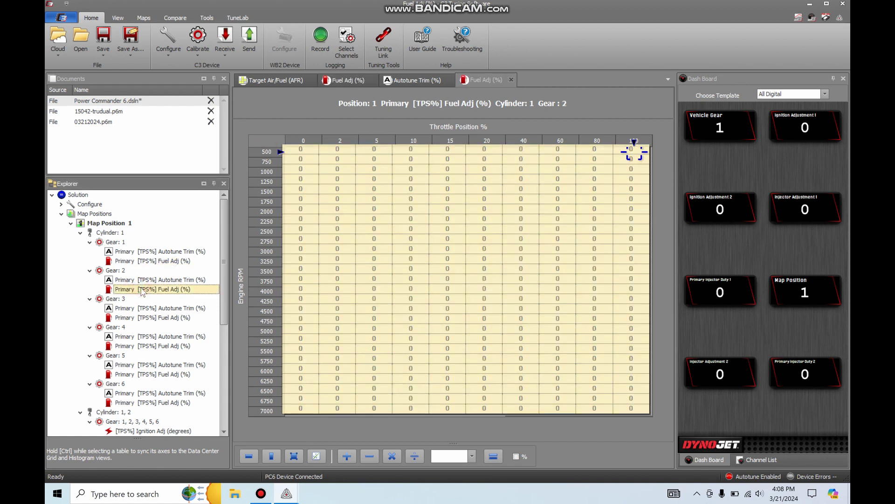
pyautogui.click(266, 142)
pyautogui.hotkey('ctrl', 'v')
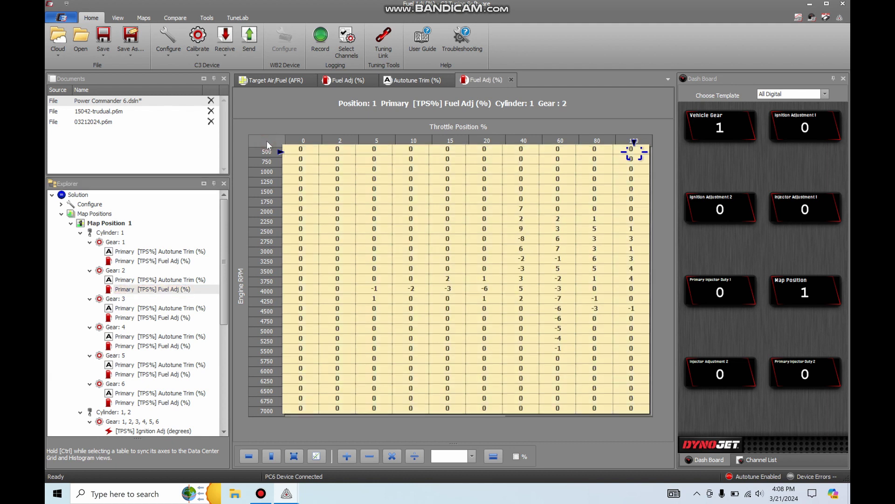
pyautogui.doubleClick(169, 318)
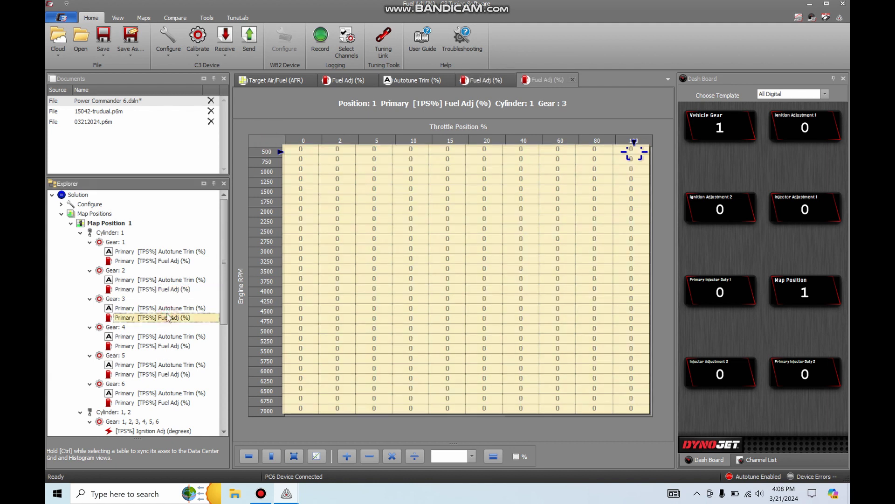
pyautogui.click(267, 141)
pyautogui.click(267, 140)
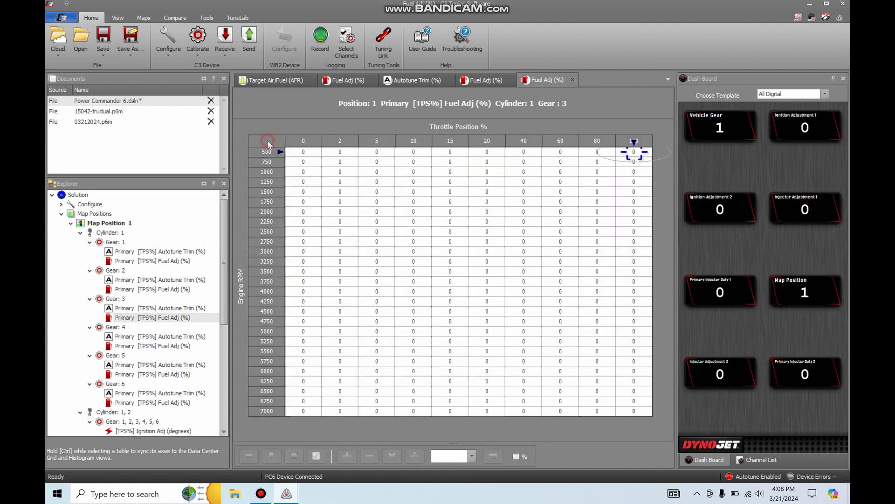
pyautogui.click(267, 140)
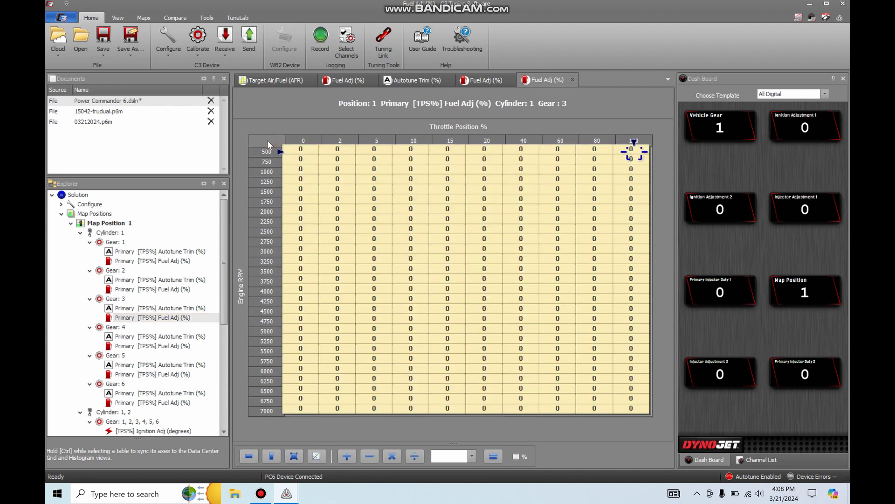
pyautogui.hotkey('ctrl', 'v')
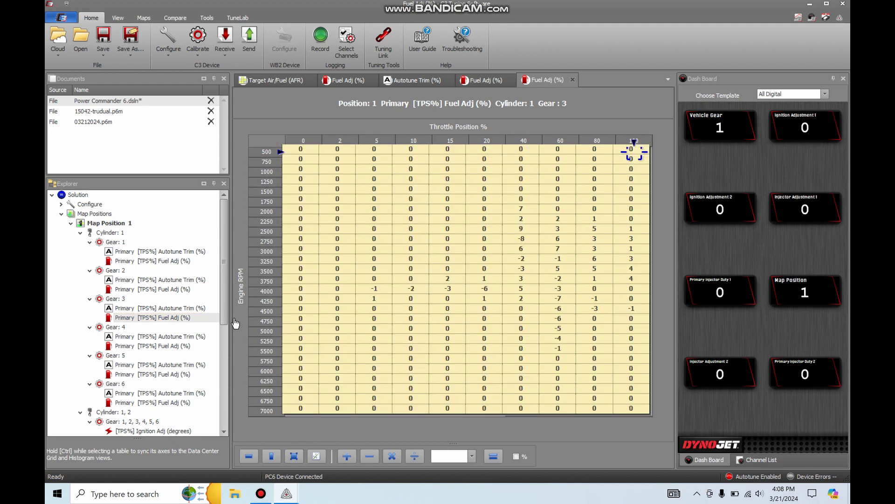
# Paste the same fuel trims into the Cylinder 1 Gear 4, 5 and 6 Fuel Adj tables.
pyautogui.doubleClick(168, 346)
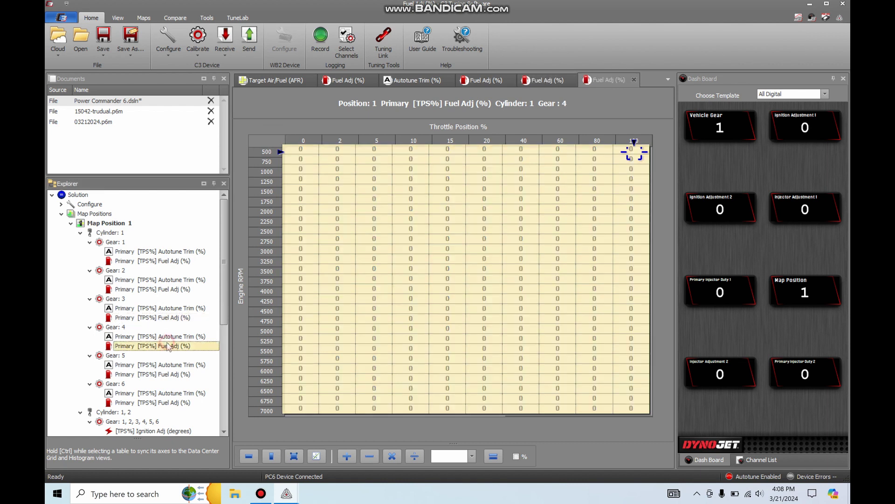
pyautogui.click(267, 141)
pyautogui.hotkey('ctrl', 'v')
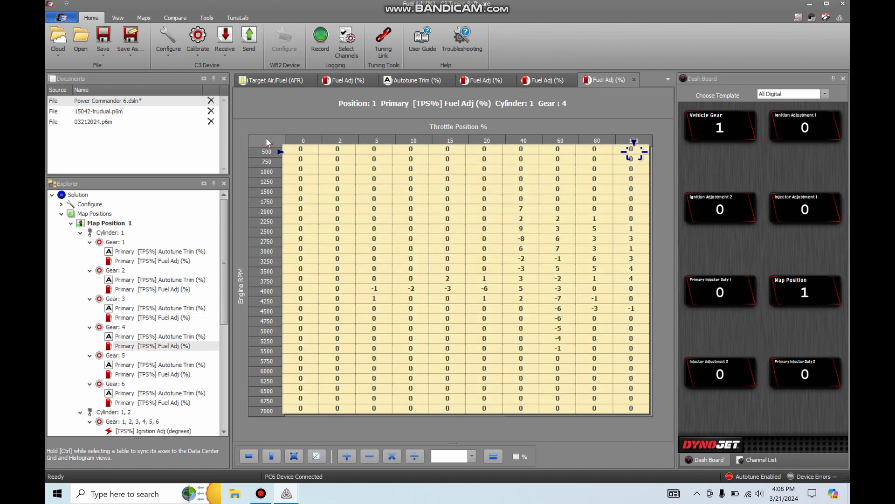
pyautogui.doubleClick(174, 375)
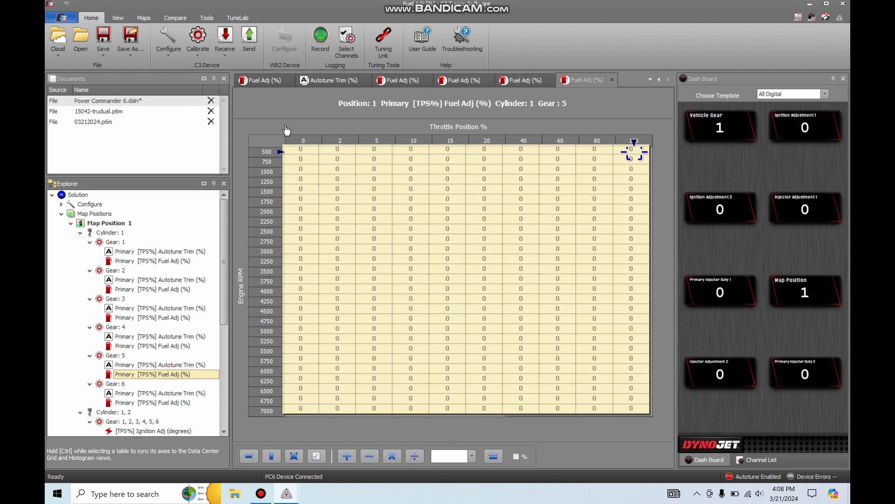
pyautogui.click(265, 141)
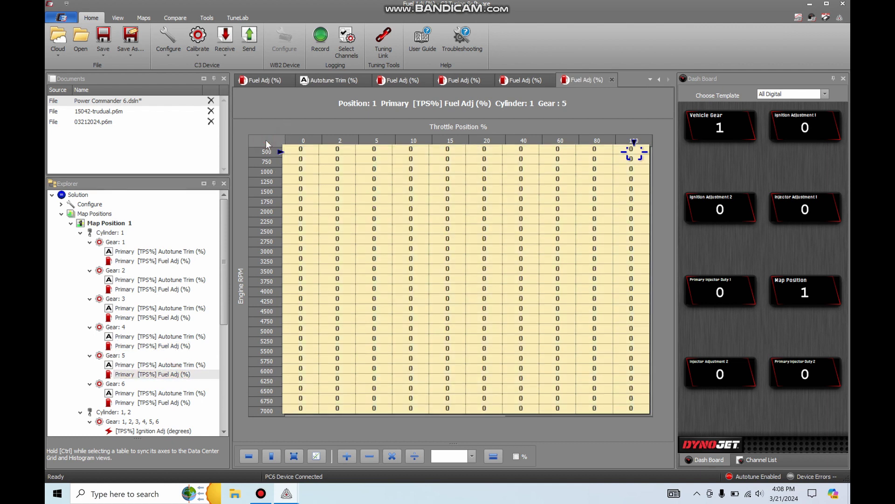
pyautogui.hotkey('ctrl', 'v')
pyautogui.click(176, 403)
pyautogui.click(273, 141)
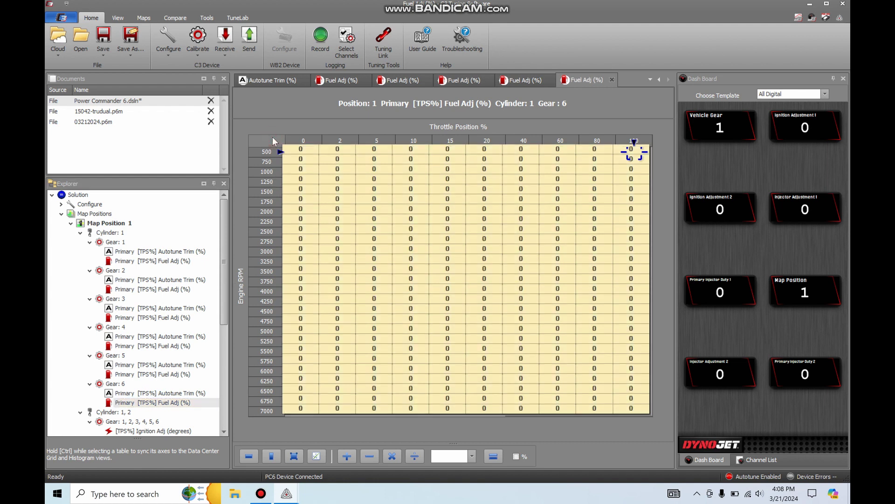
pyautogui.hotkey('ctrl', 'v')
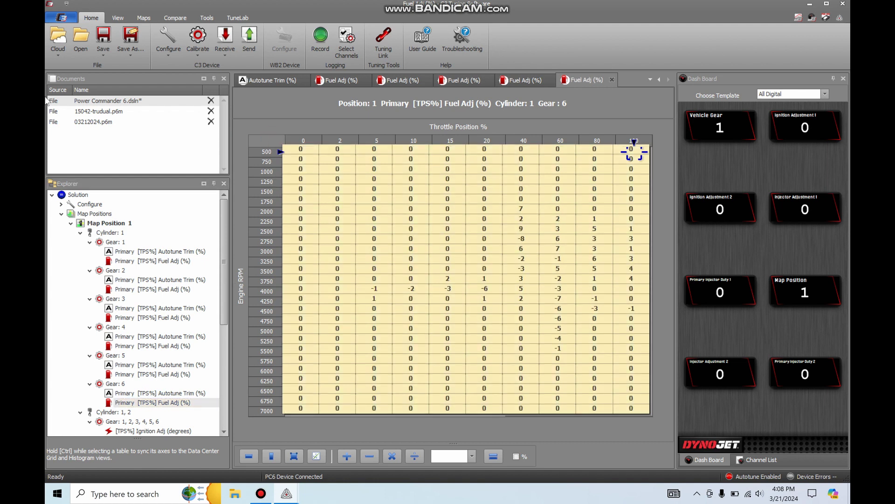
# Collapse the Cylinder 1 and 2 branches and open Power Commander 6's Target Air/Fuel table.
pyautogui.click(80, 232)
pyautogui.click(89, 251)
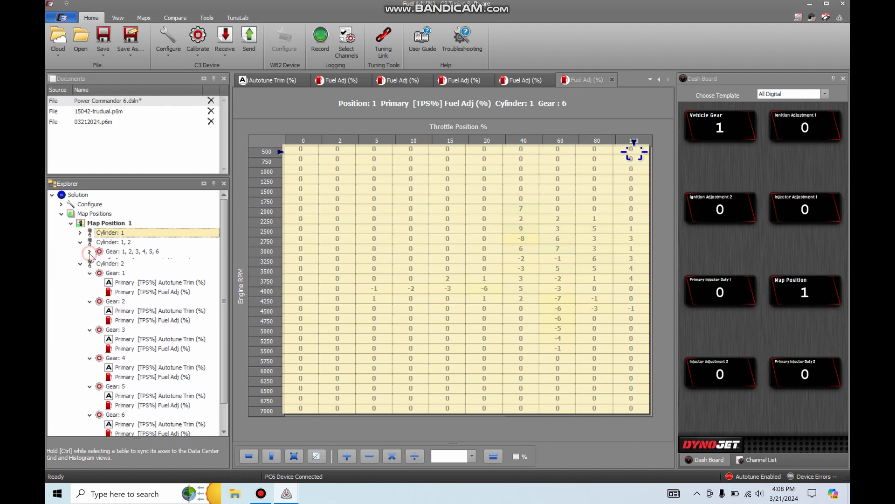
pyautogui.click(80, 262)
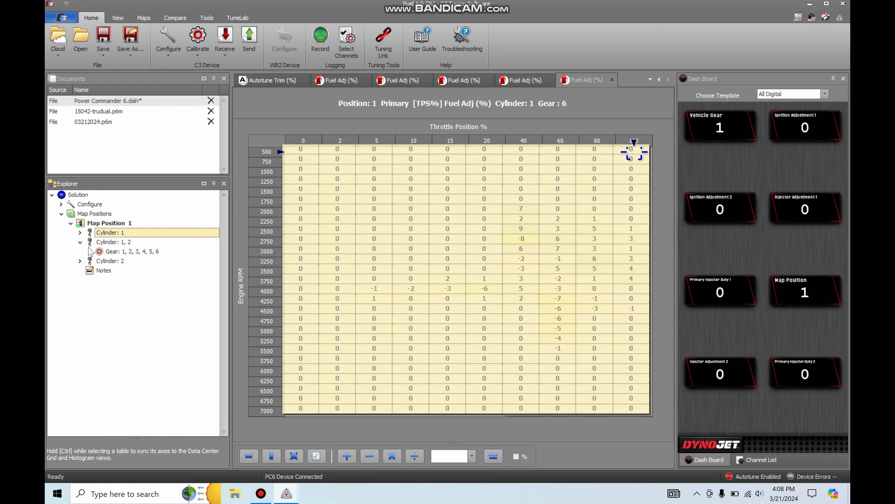
pyautogui.click(90, 252)
pyautogui.doubleClick(180, 273)
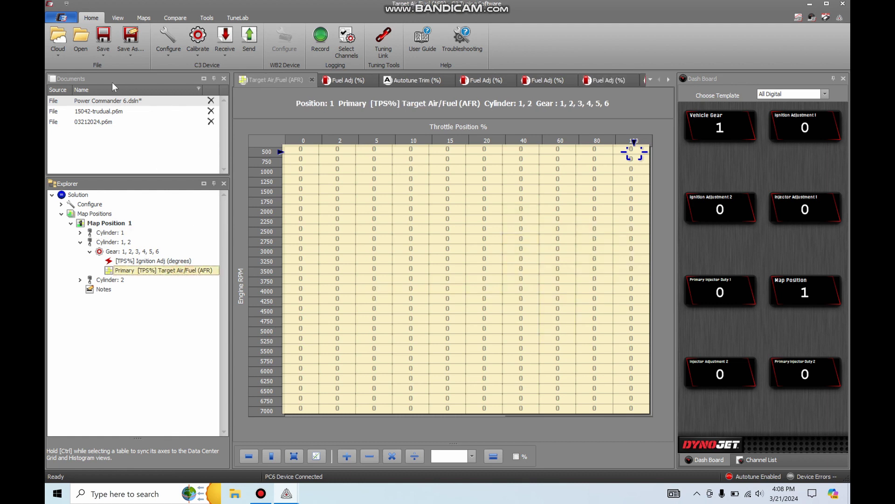
# Select all of 15042-trudual.p6m's Target Air/Fuel table, then reopen Power Commander 6's Target Air/Fuel table.
pyautogui.click(109, 112)
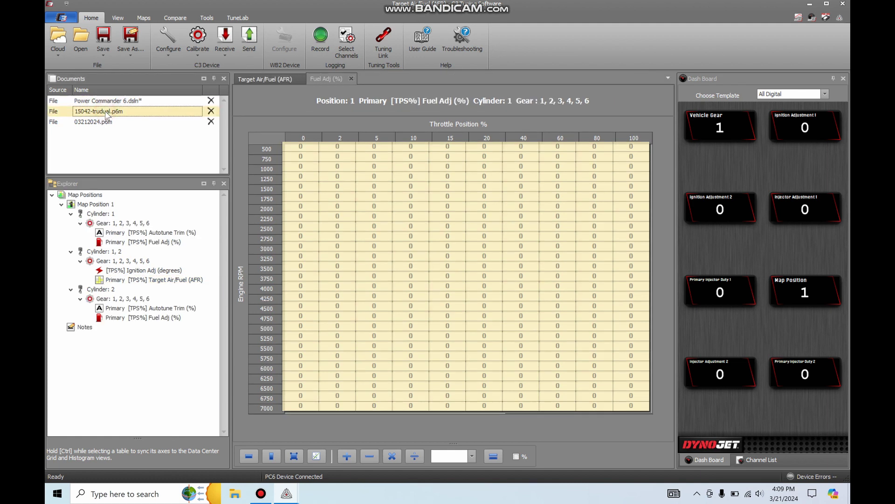
pyautogui.doubleClick(185, 280)
pyautogui.click(269, 138)
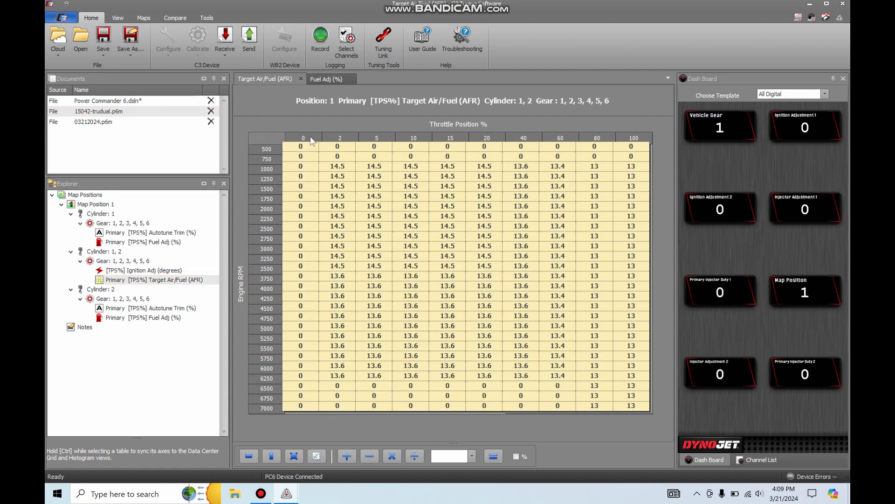
pyautogui.click(135, 101)
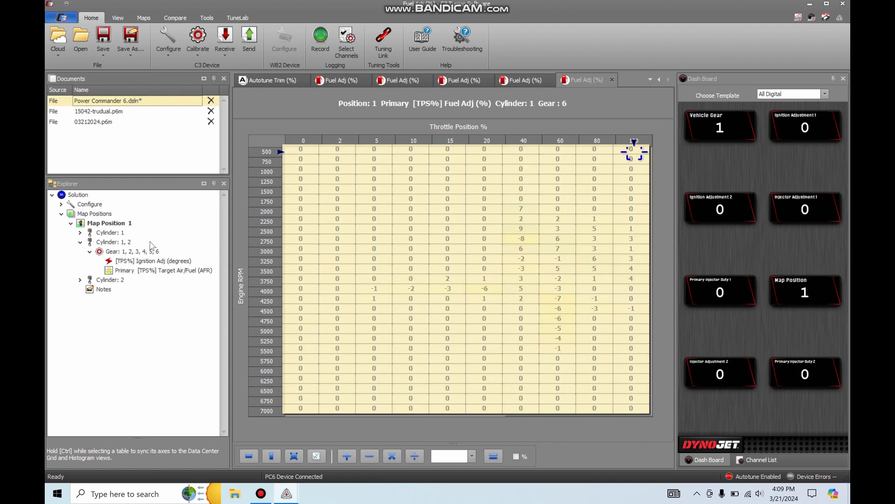
pyautogui.doubleClick(166, 270)
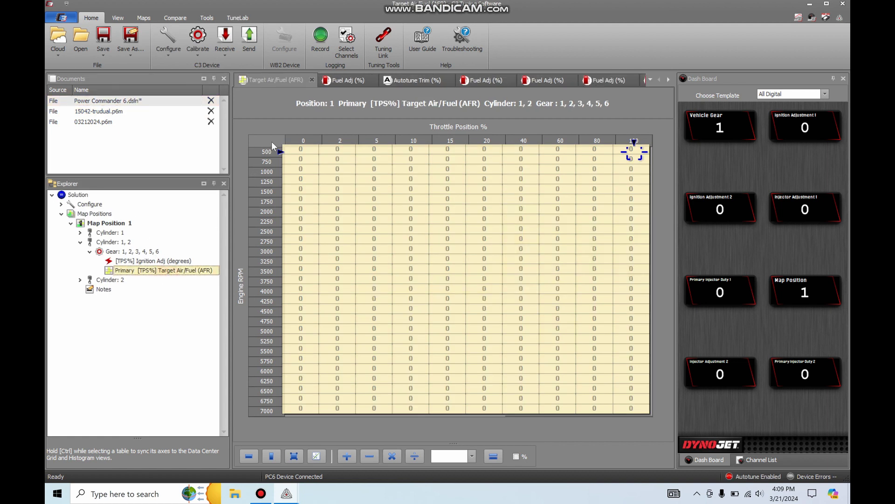